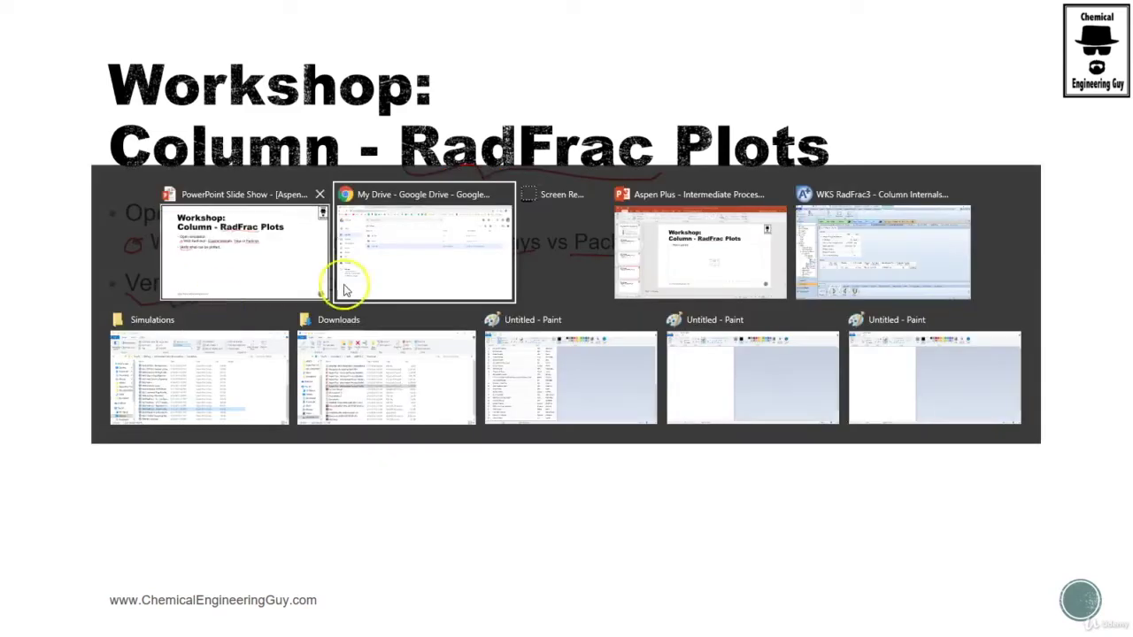
- Switch from the PowerPoint RadFrac Plots slideshow to the Aspen Plus 'WKS RadFrac3' window
click(877, 272)
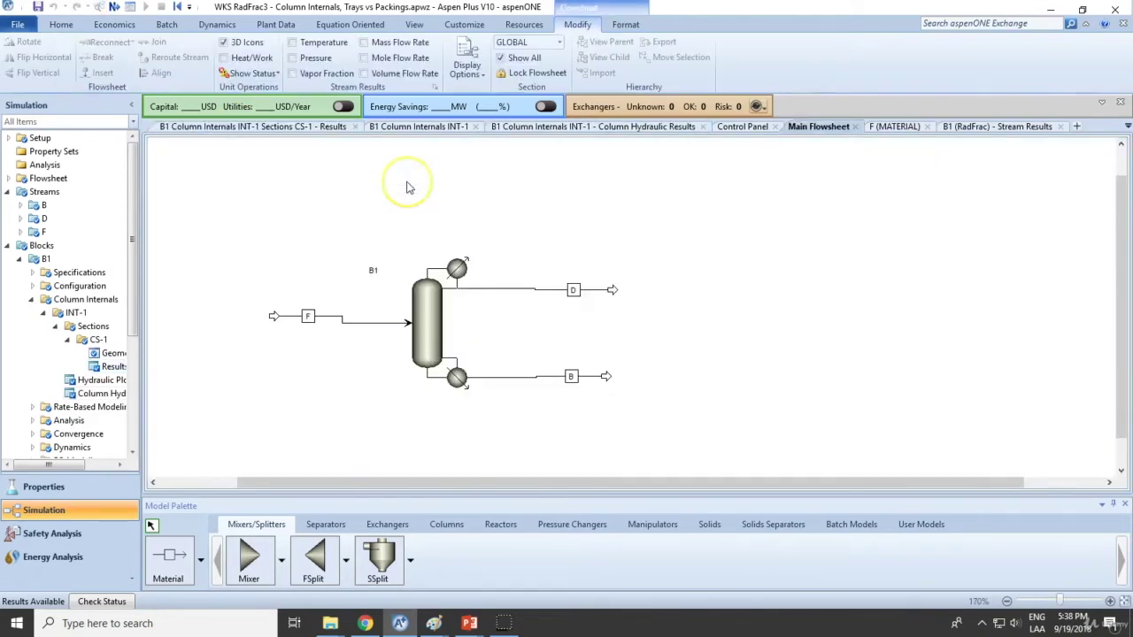
- Open column B1's Configuration form (9 stages, reflux ratio 1.5) from the flowsheet
drag(447, 485, 349, 485)
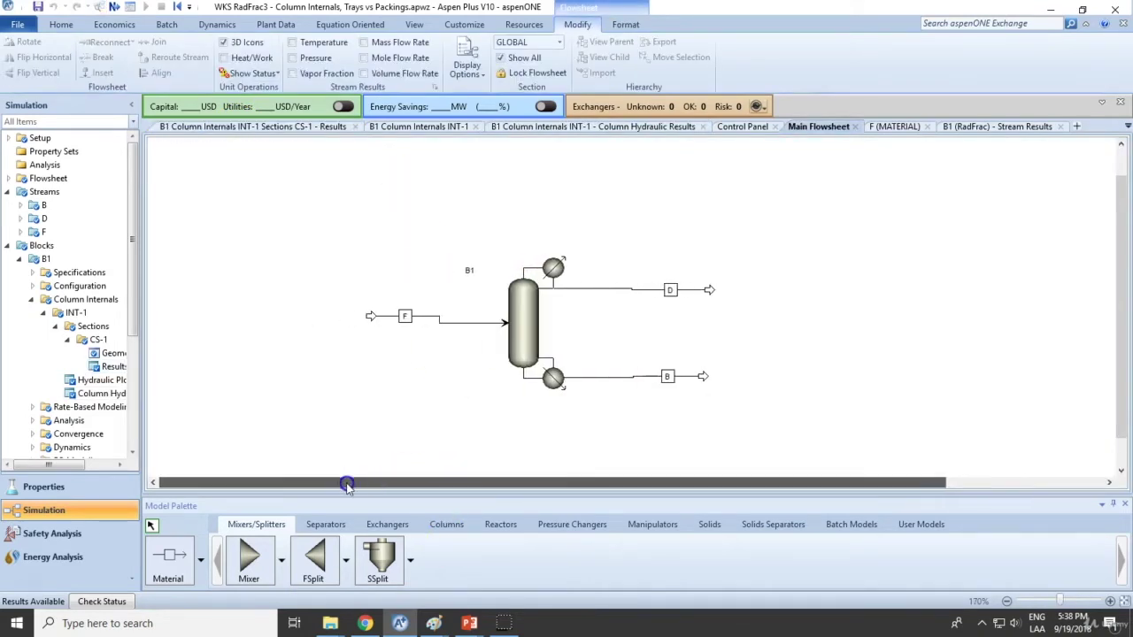
click(531, 317)
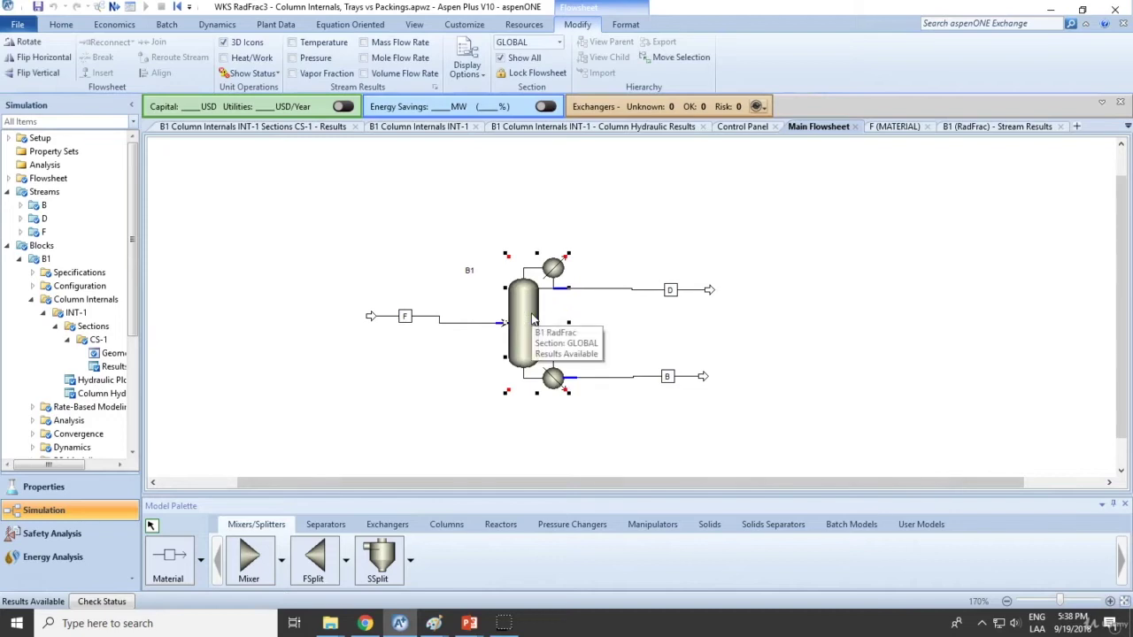
double_click(532, 319)
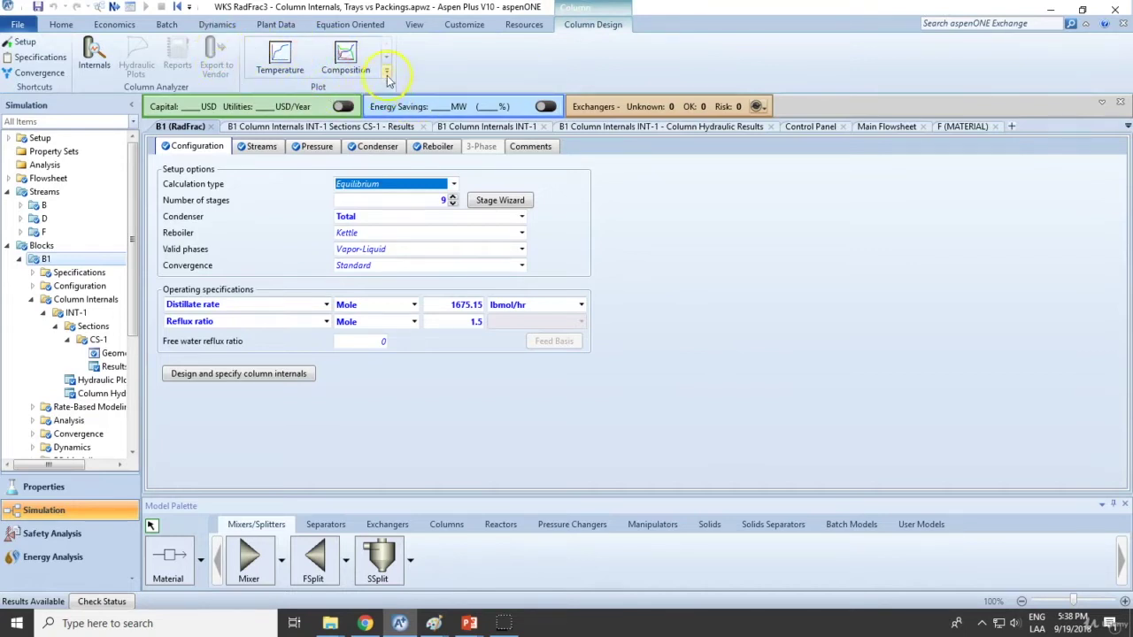
- Browse the Plot gallery, check the CS-1 results, and close the B1 RadFrac form
click(386, 72)
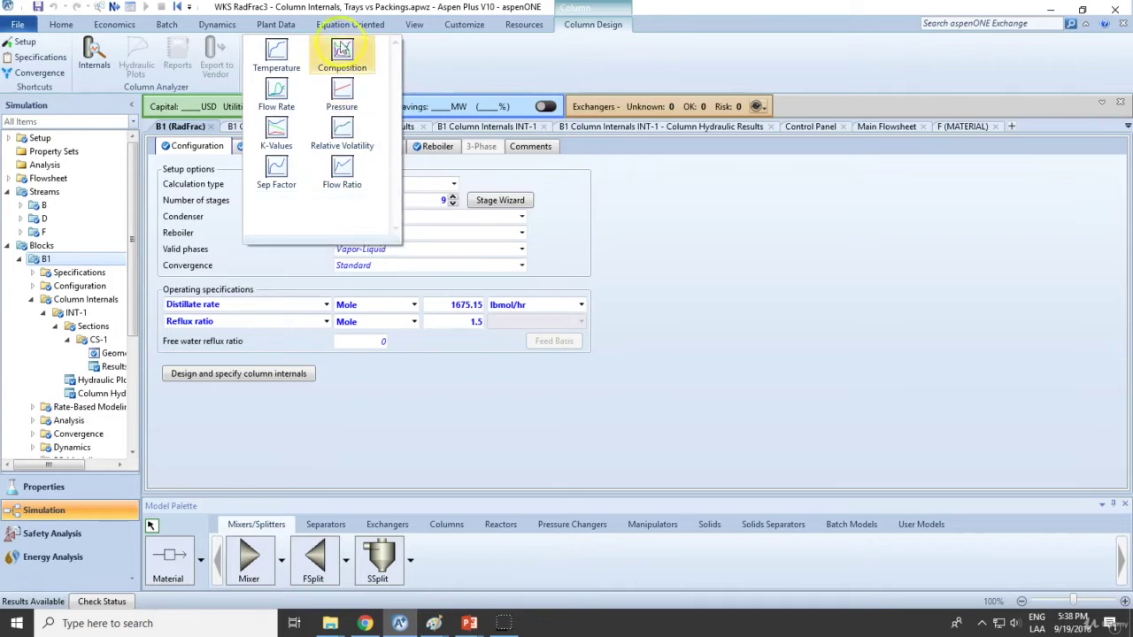
click(291, 62)
click(255, 127)
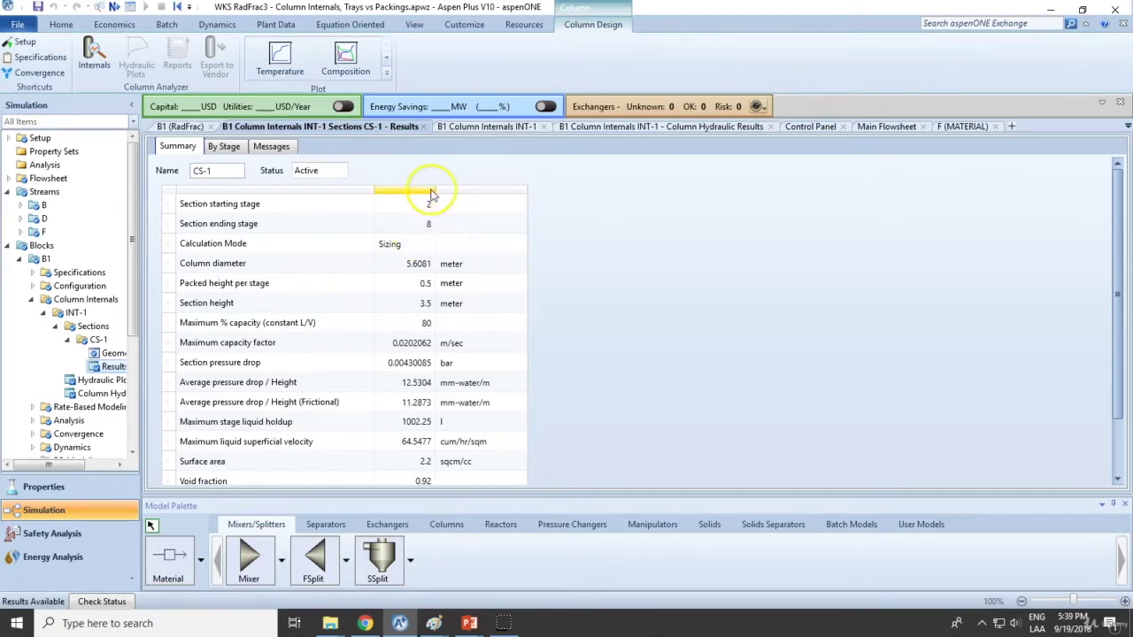
click(181, 127)
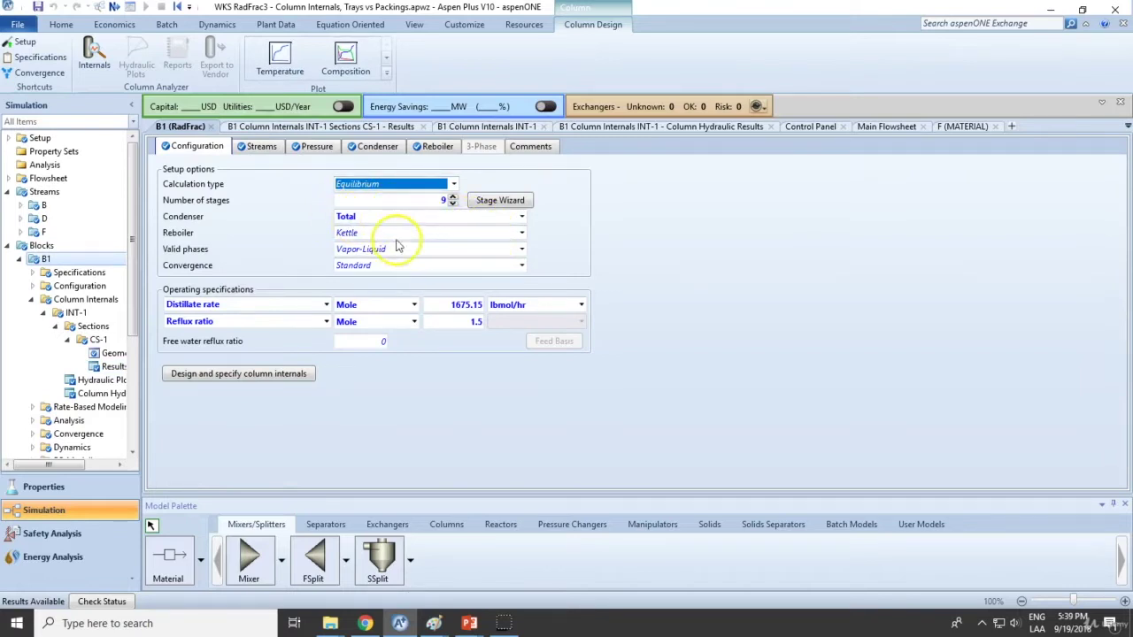
click(212, 128)
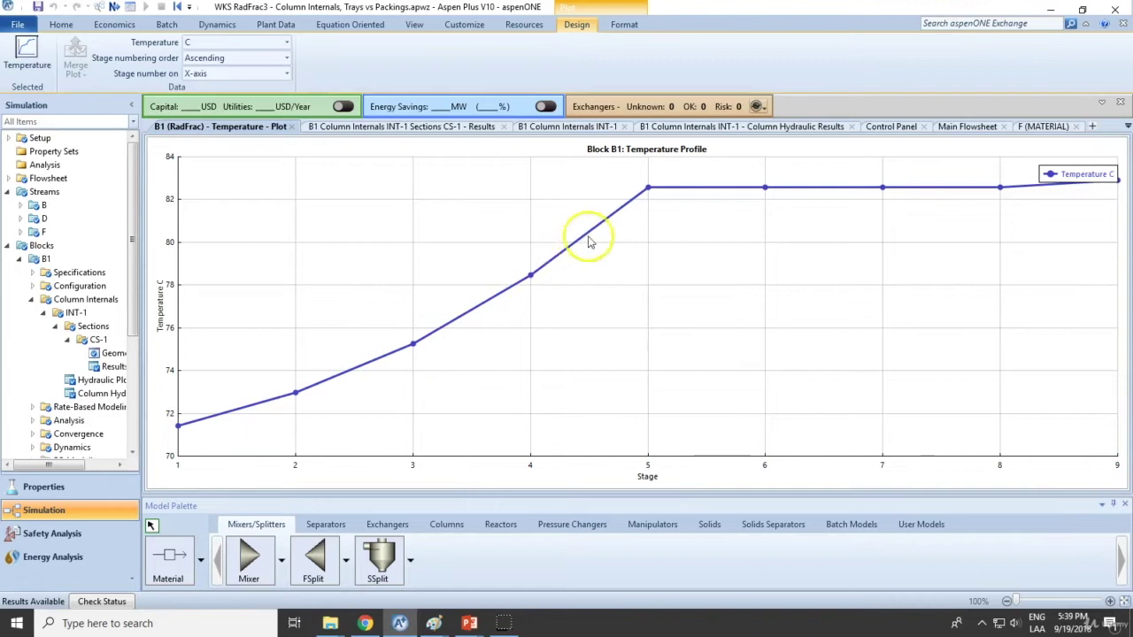
- View the CS-1 results, then the INT-1 internals form with packed section stages 2–8
click(334, 127)
click(623, 132)
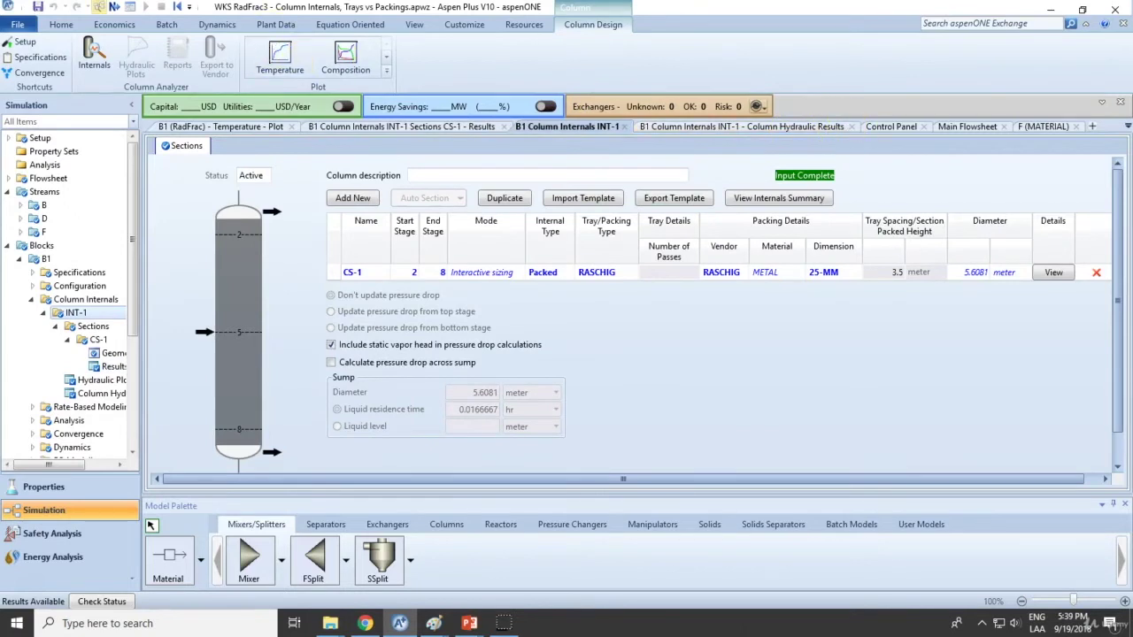
- Reopen B1's results and Streams form from the flowsheet and plot its temperature profile again
click(97, 6)
right_click(523, 322)
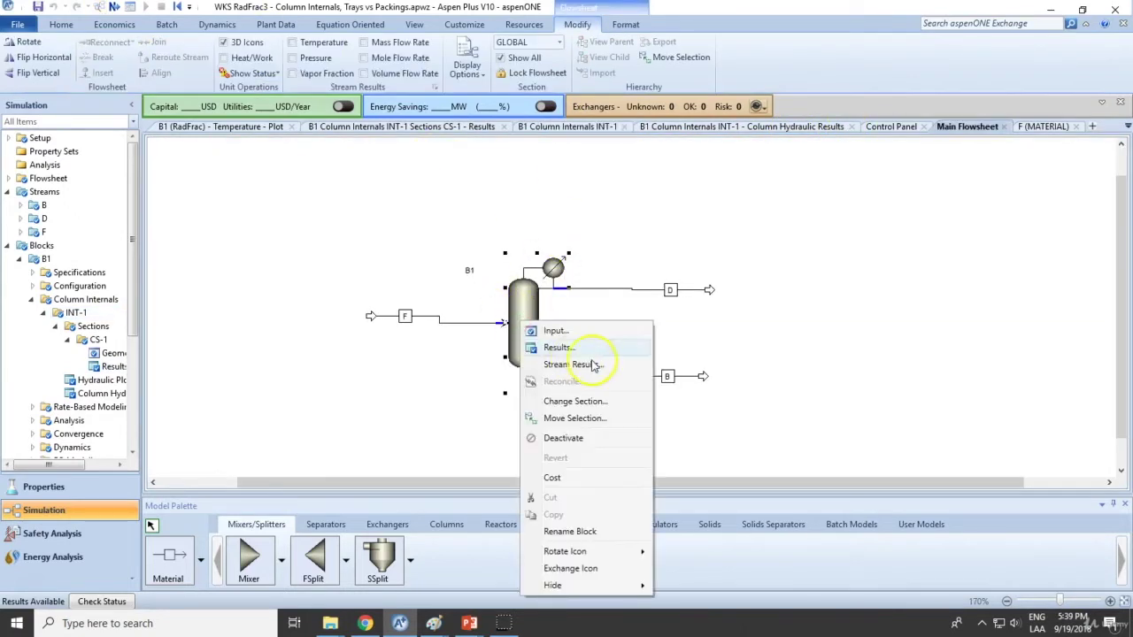
click(554, 330)
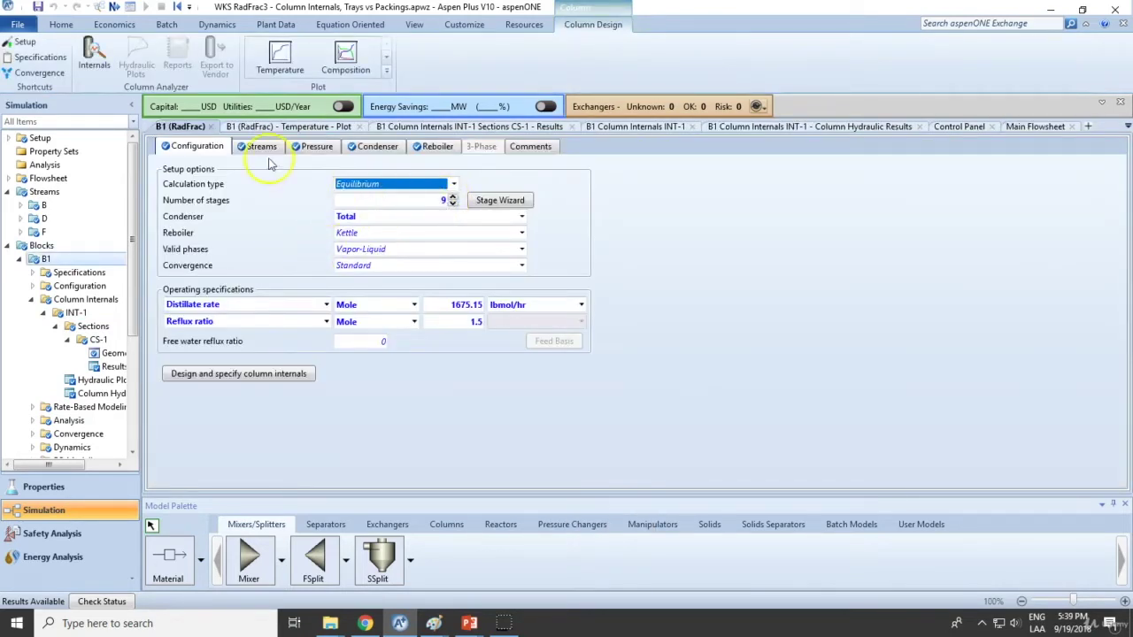
click(260, 147)
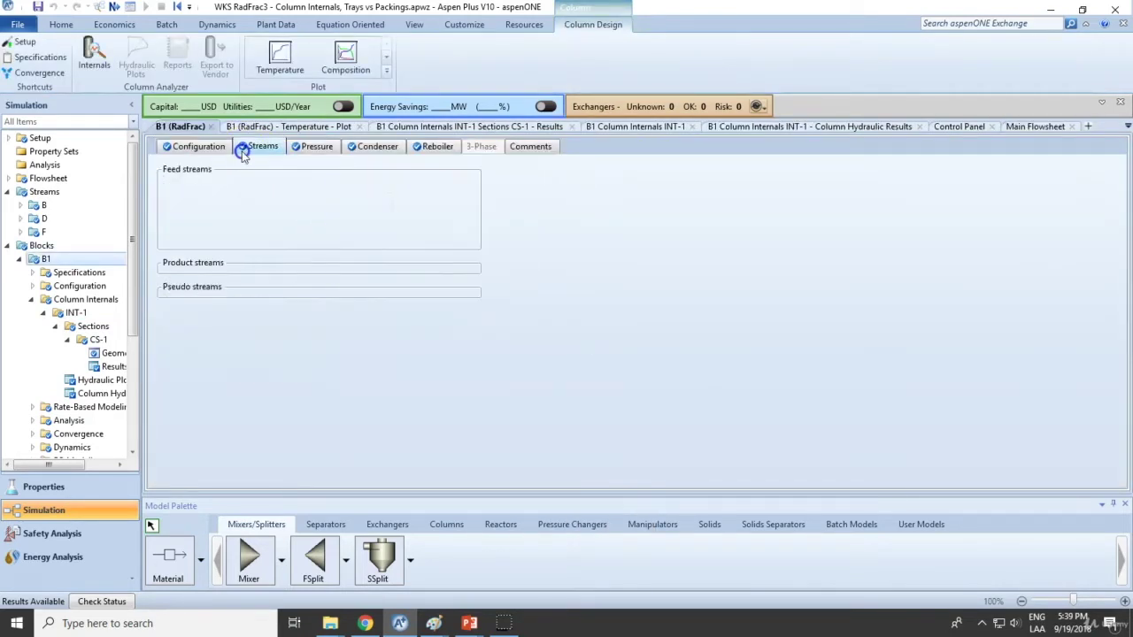
click(280, 71)
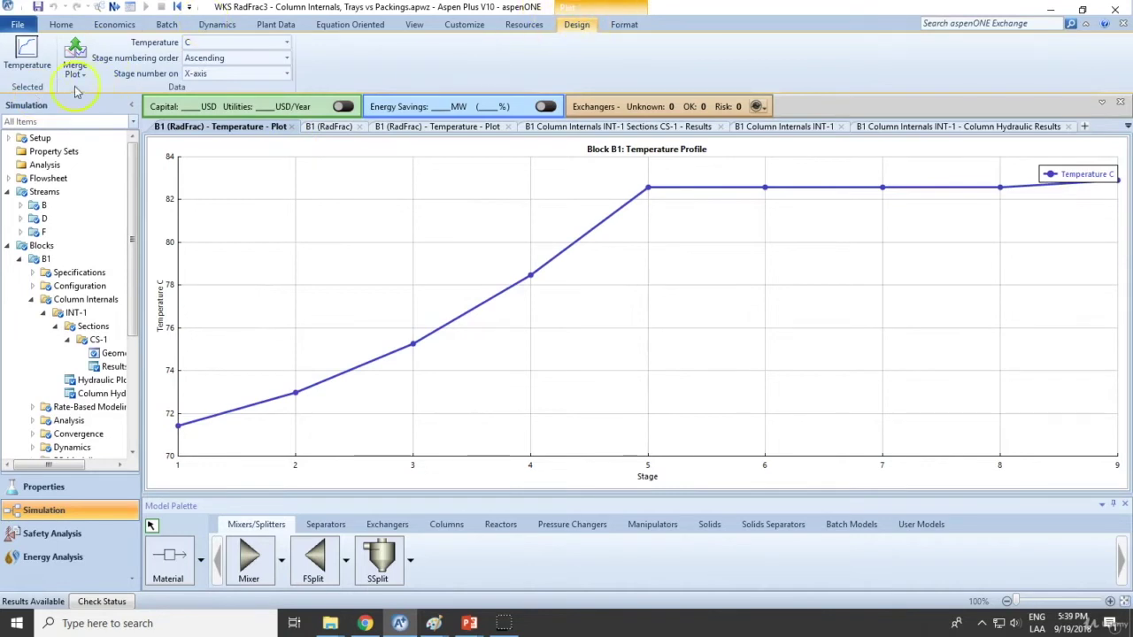
- Close the duplicate temperature plot and plot WATER and METHANOL composition profiles for B1
click(78, 26)
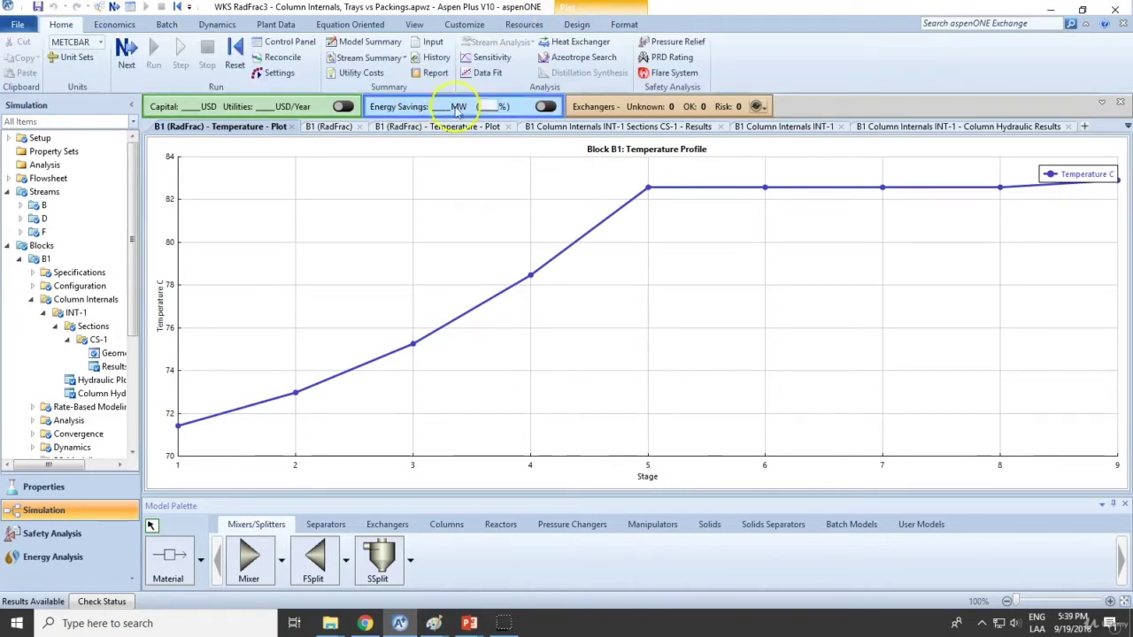
click(292, 128)
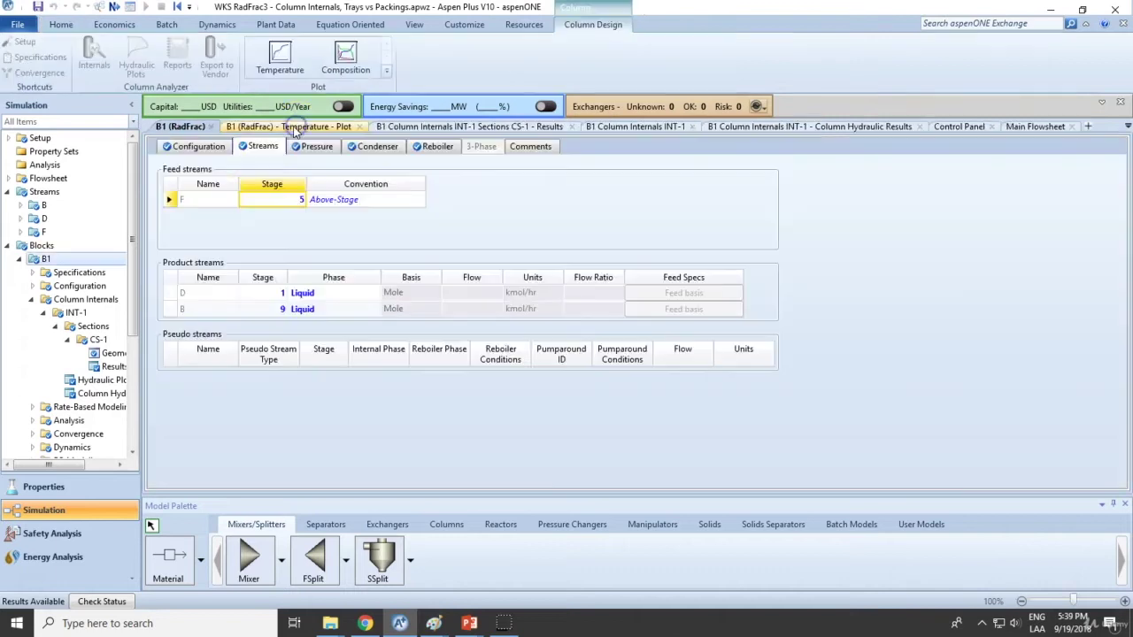
click(351, 66)
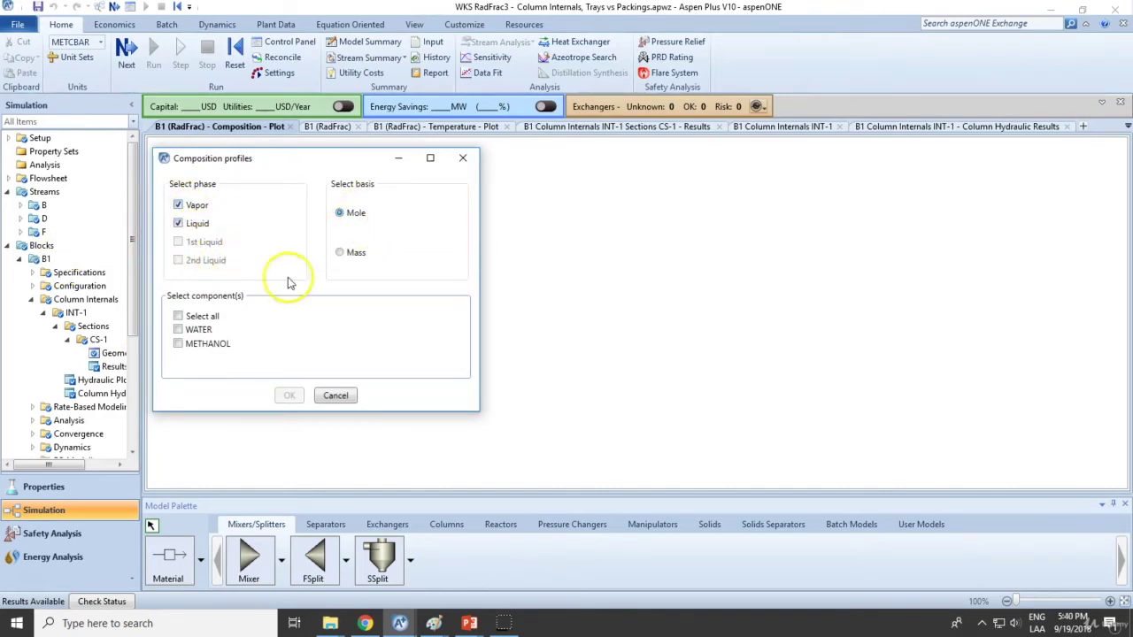
click(178, 330)
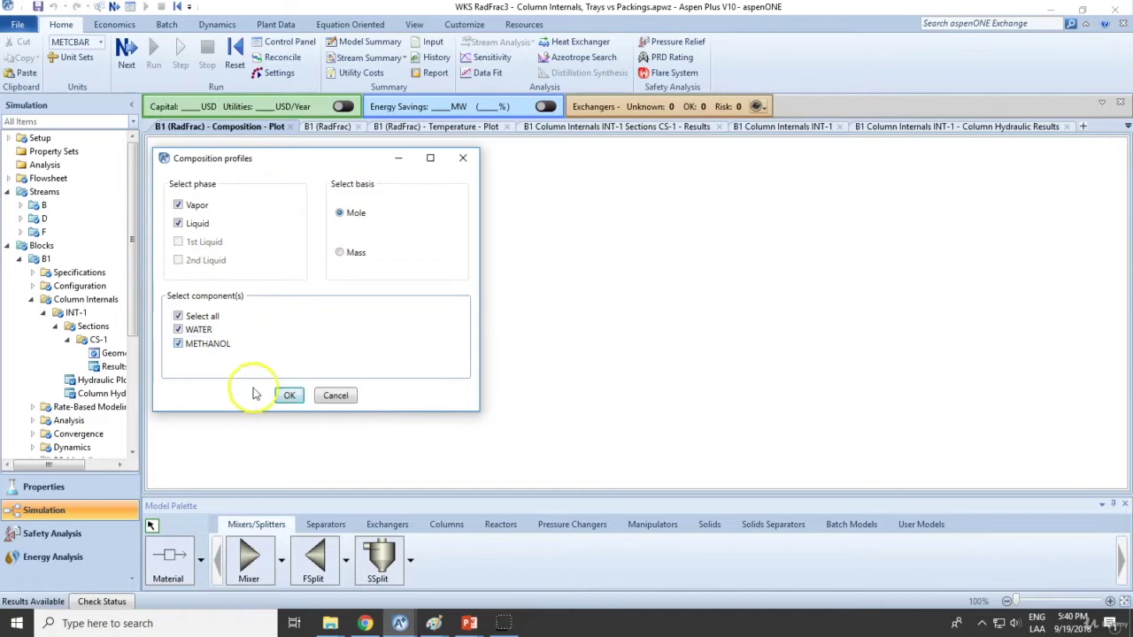
click(293, 399)
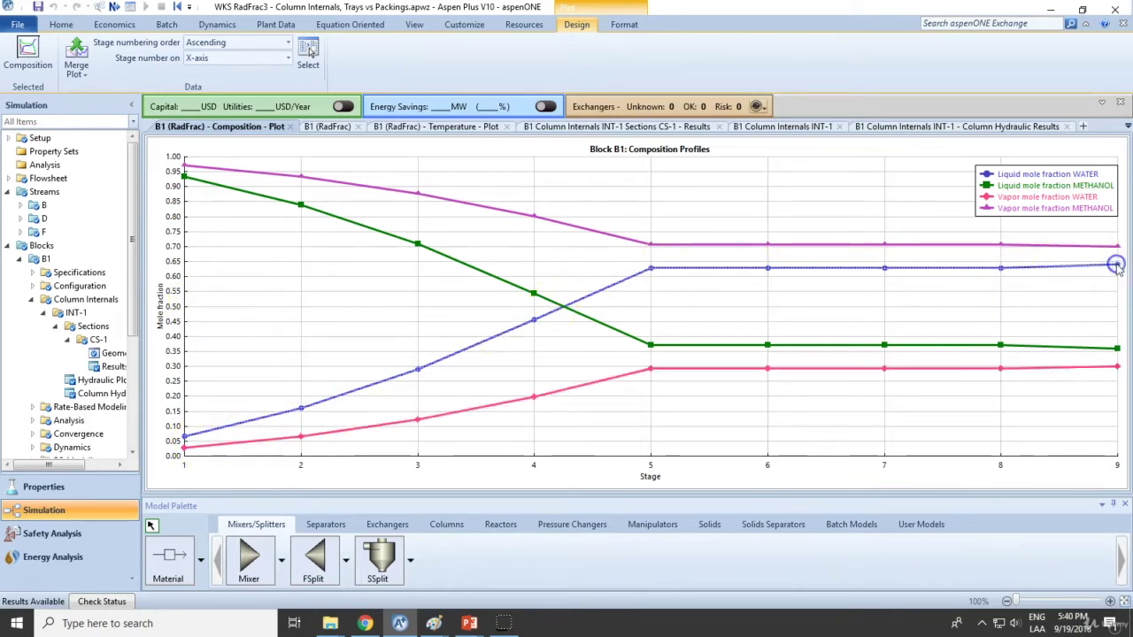
- Read composition values along the curves with a crosshair readout, then return to B1's Streams form
right_click(1118, 267)
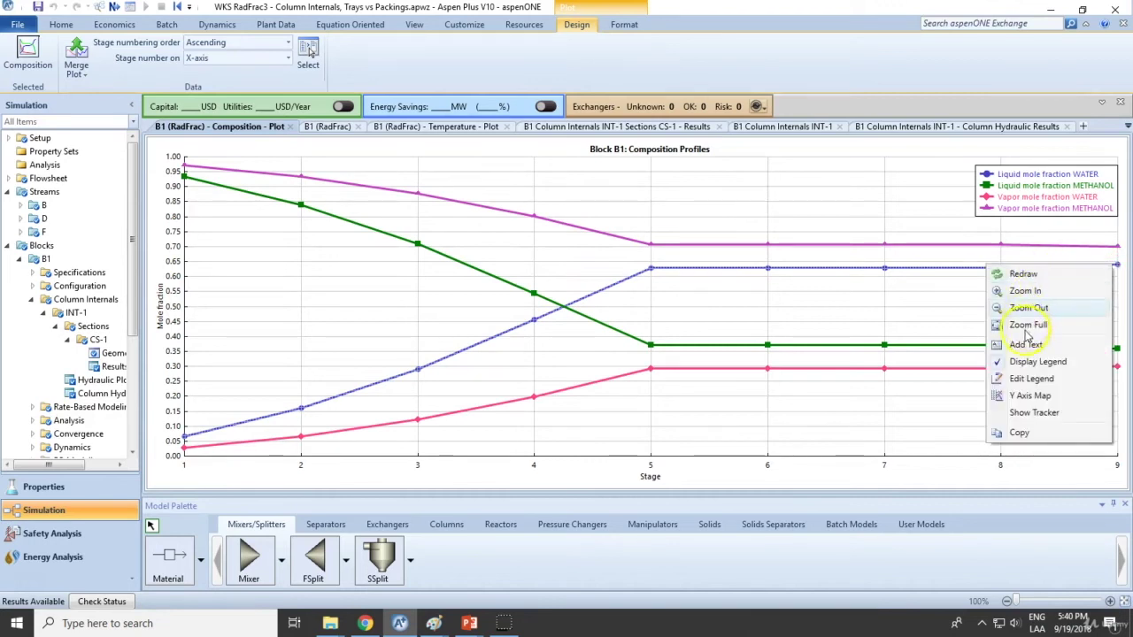
click(1036, 413)
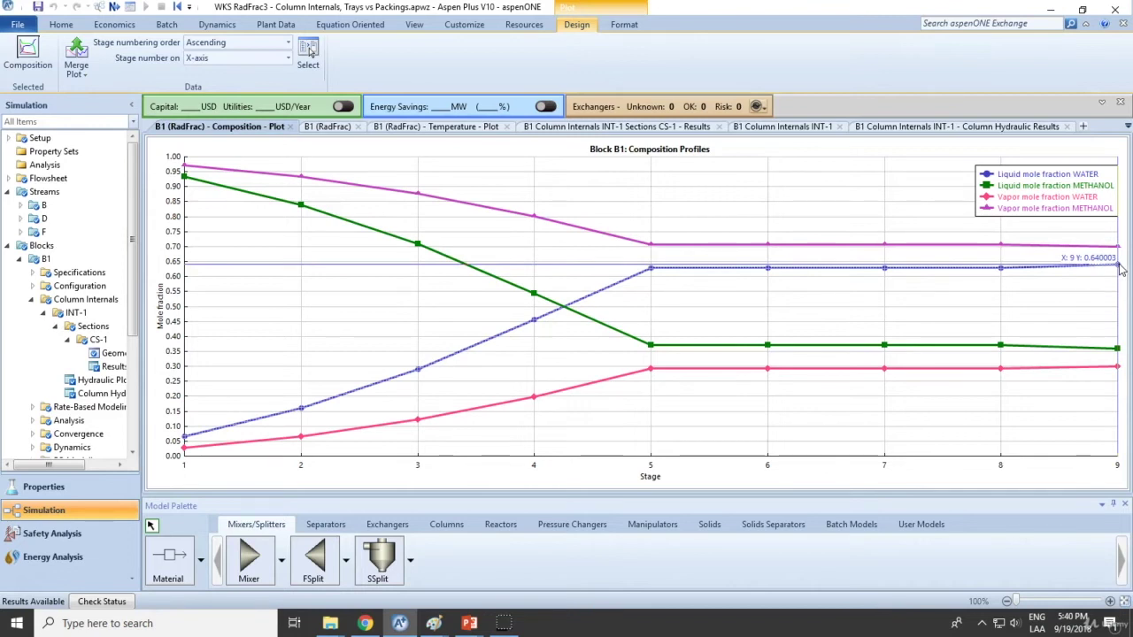
drag(1121, 270, 1003, 271)
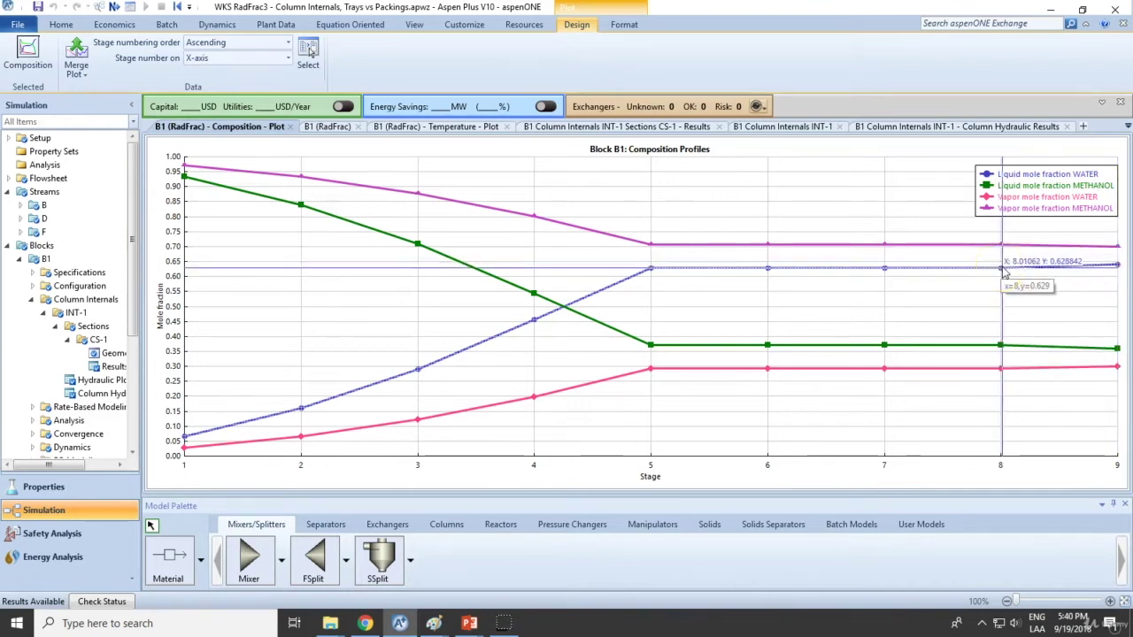
drag(1005, 273, 652, 275)
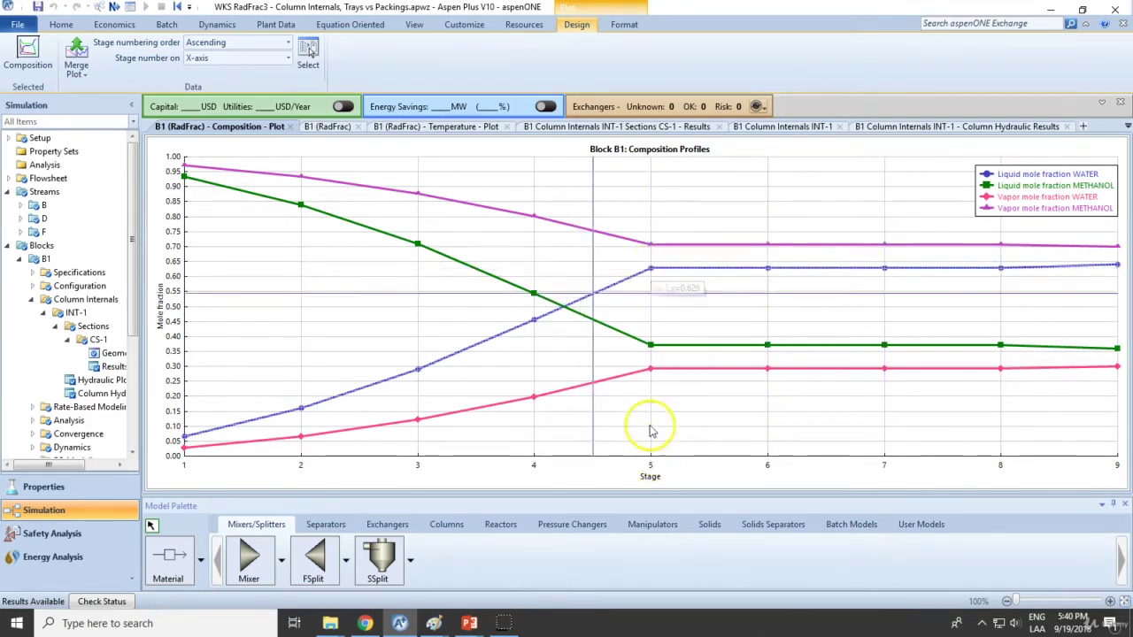
click(655, 261)
drag(653, 265, 644, 326)
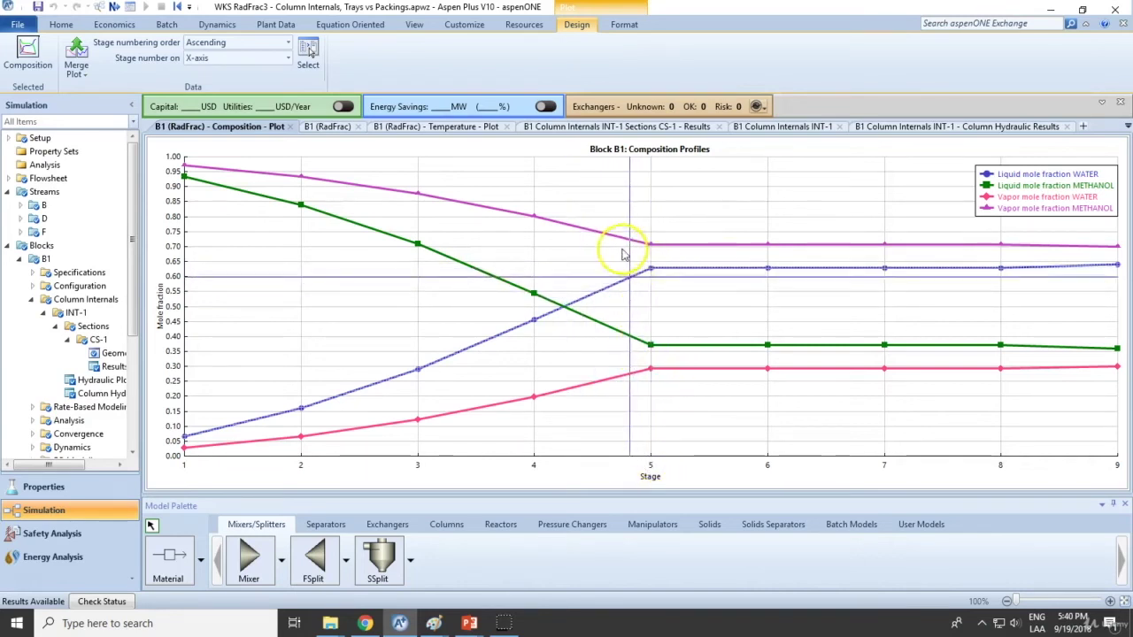
mouse_move(644, 326)
mouse_down()
mouse_move(192, 340)
mouse_move(653, 361)
mouse_move(190, 324)
mouse_move(195, 487)
mouse_move(328, 463)
mouse_move(664, 443)
mouse_move(632, 400)
mouse_move(202, 138)
mouse_up()
click(328, 127)
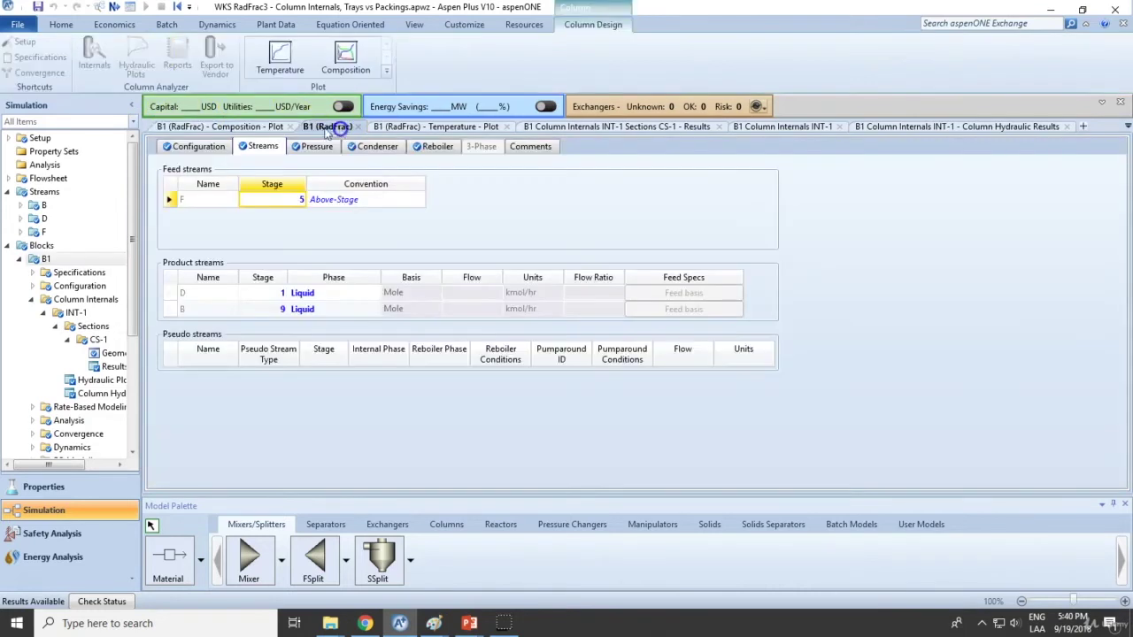
- Rerun the simulation with F5, accept completion, and return to the B1 column form
key(F5)
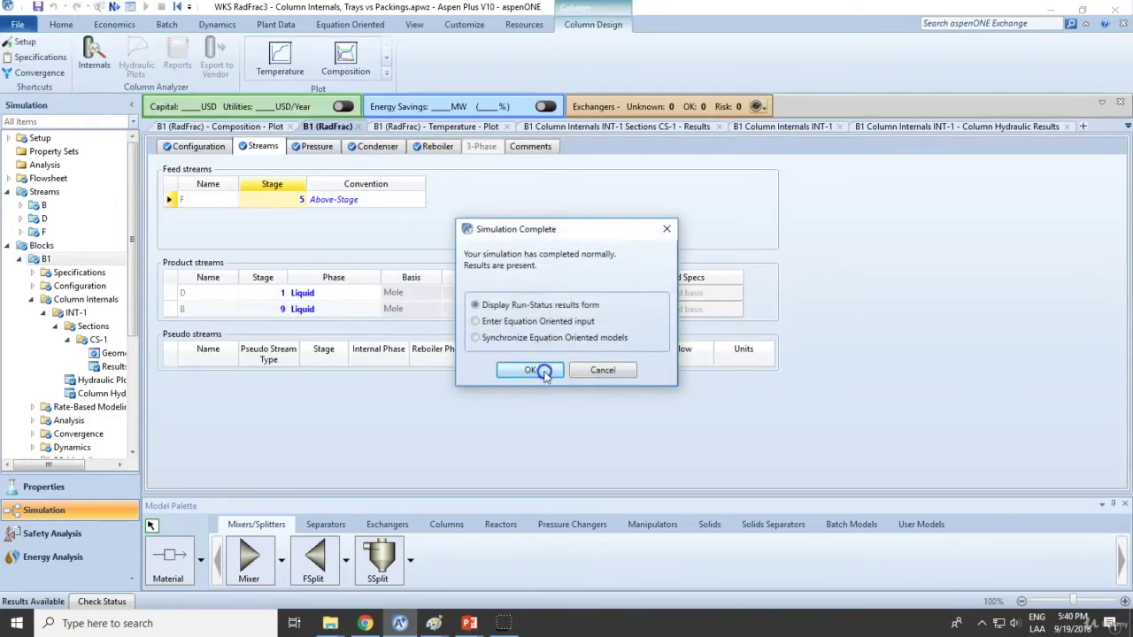
click(546, 372)
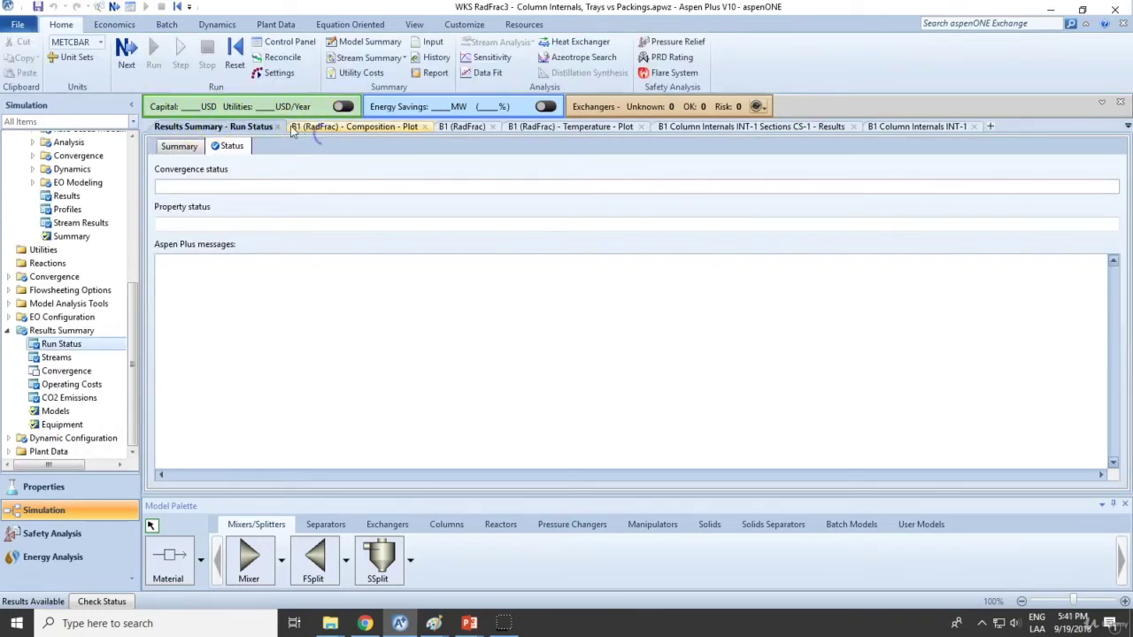
click(278, 126)
click(345, 57)
click(323, 127)
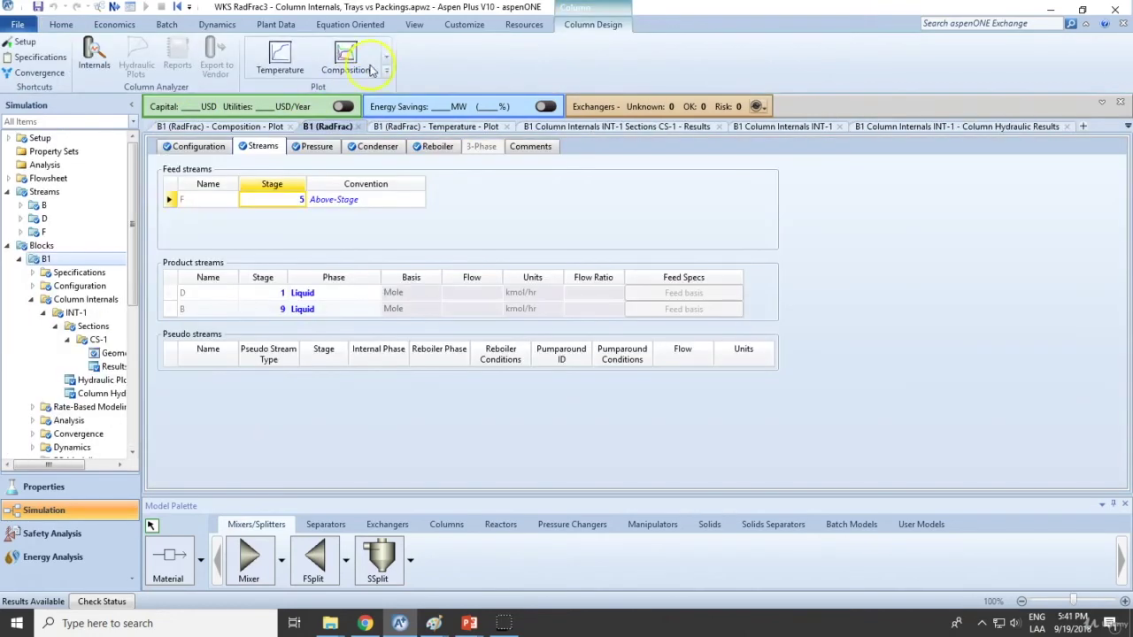
- Plot B1's vapor and liquid molar flow rate profile by stage
click(386, 69)
click(279, 104)
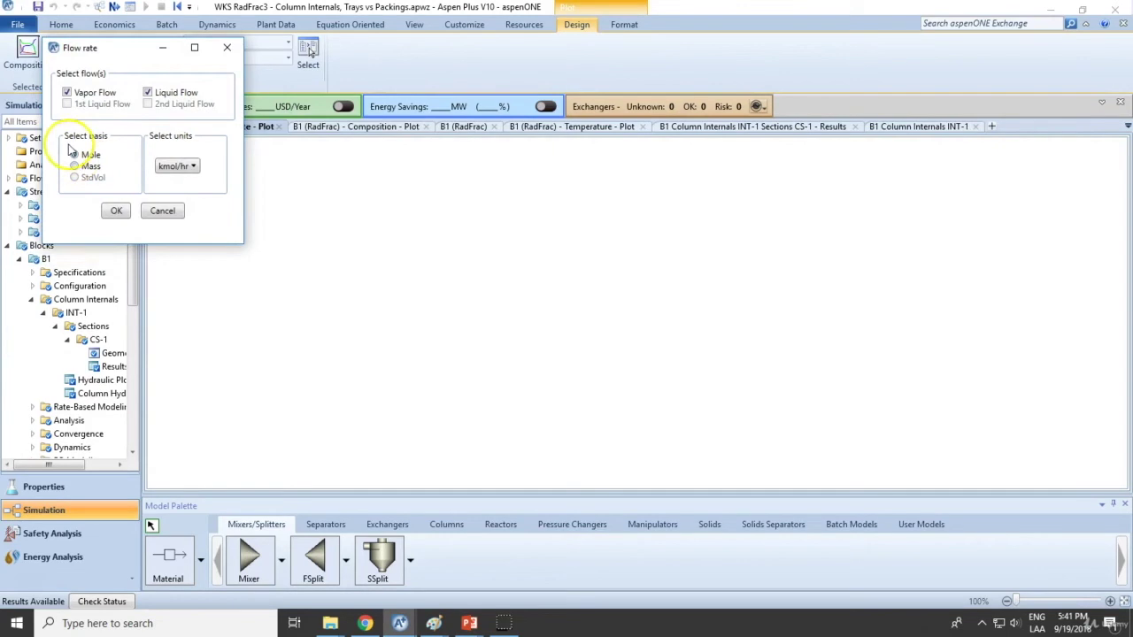
click(104, 96)
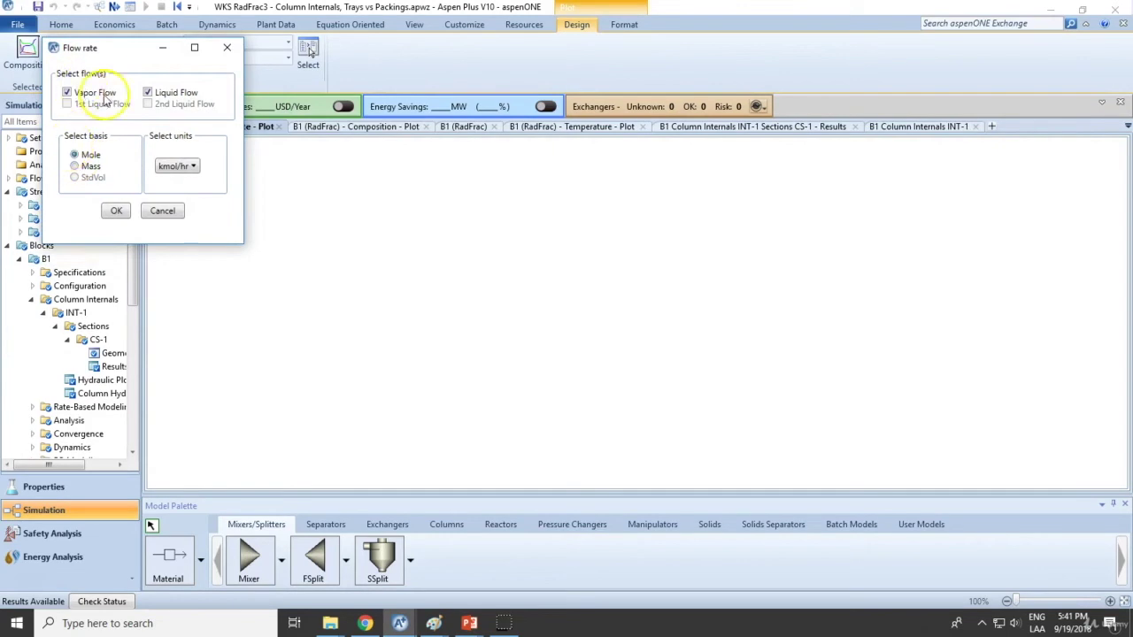
click(114, 213)
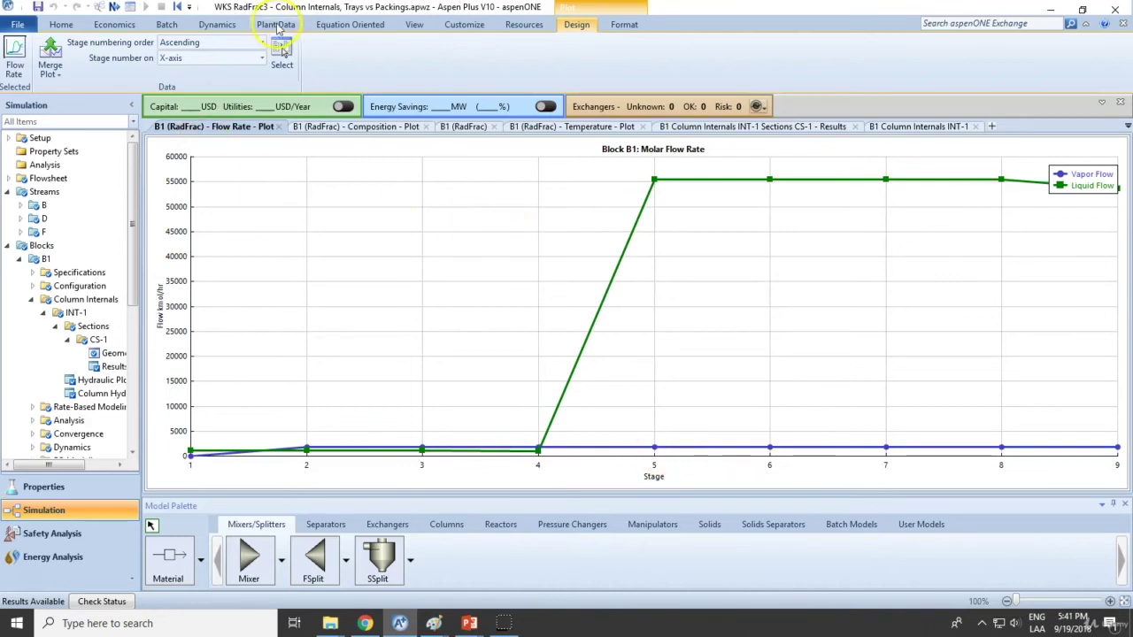
- Review the flow rate plot's formatting and data ribbon options
click(607, 27)
click(108, 27)
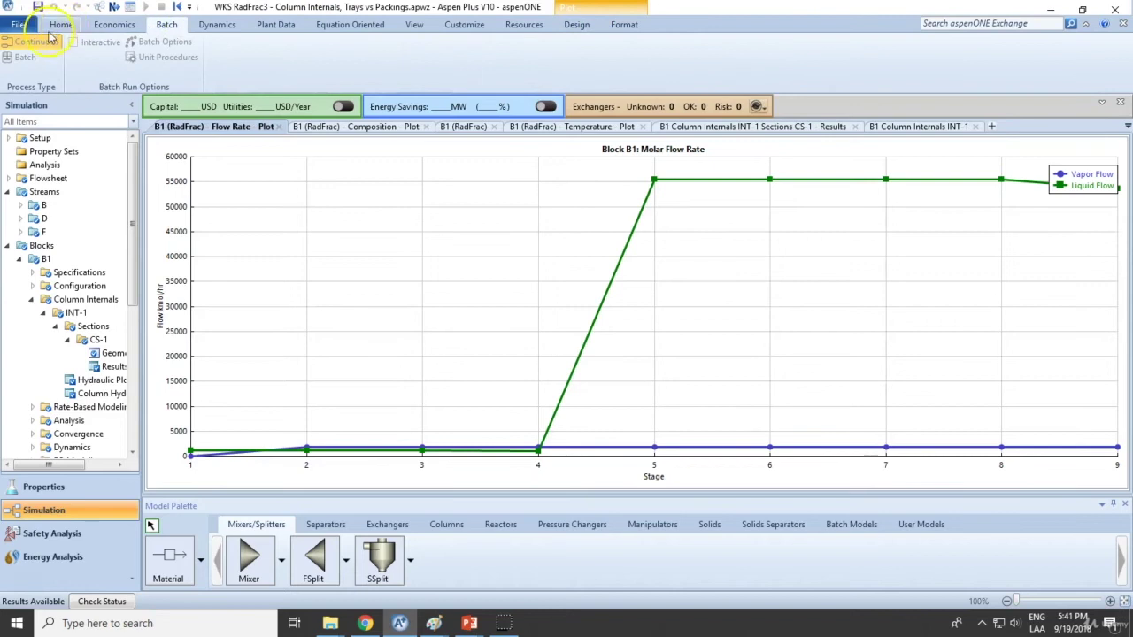
click(51, 29)
click(522, 25)
click(577, 24)
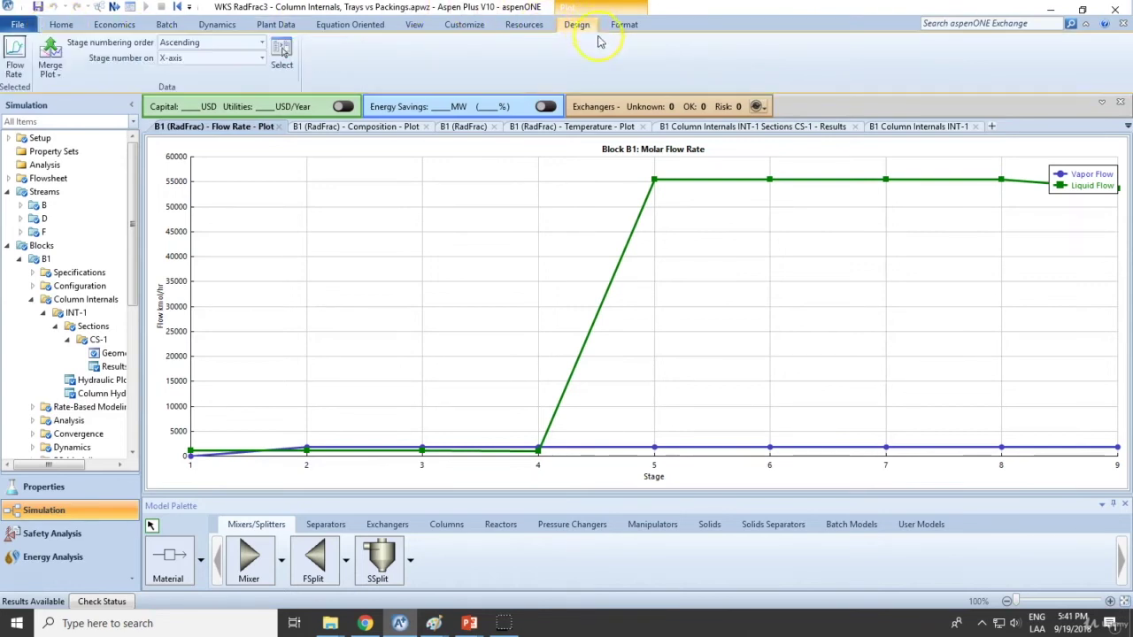
click(115, 25)
click(61, 24)
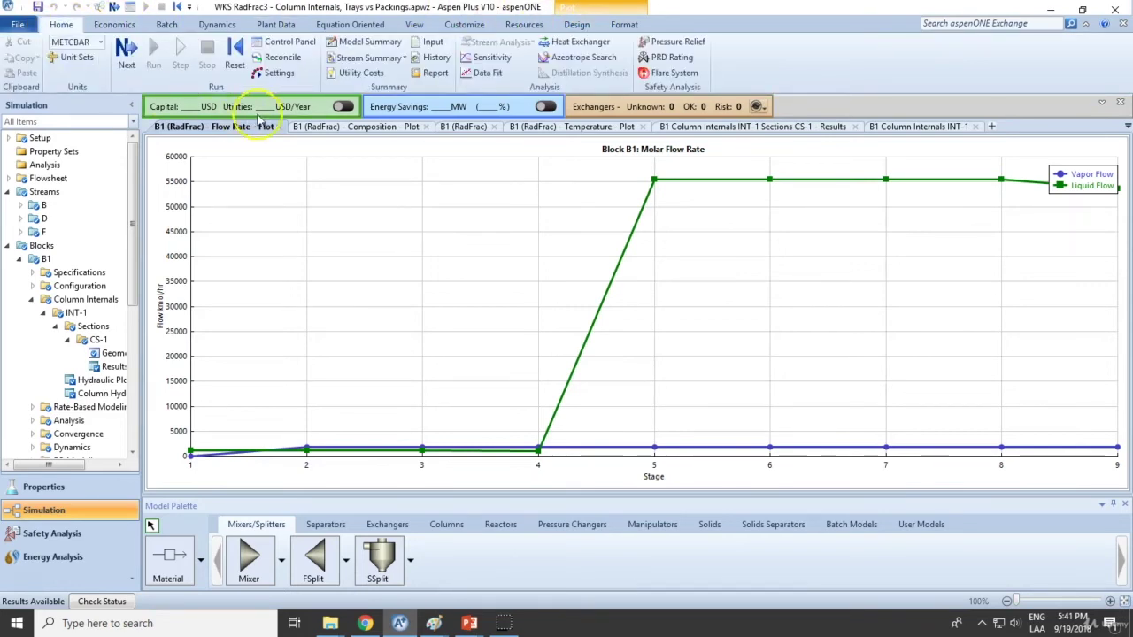
- Close the flow rate plot and return to the B1 column form
click(281, 127)
click(263, 128)
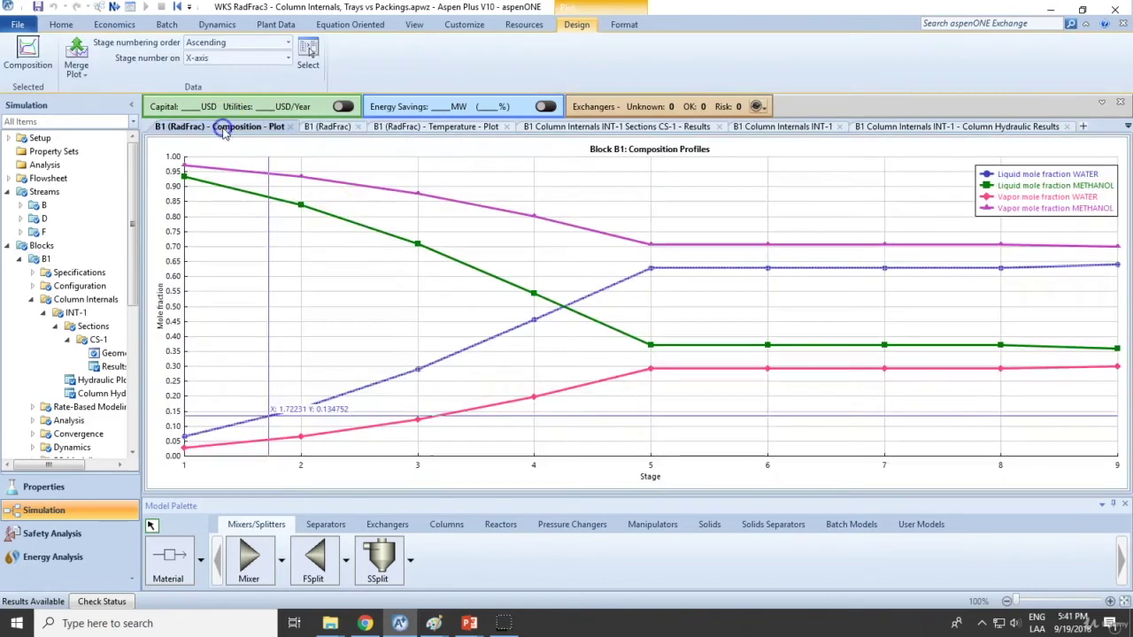
click(326, 127)
click(389, 82)
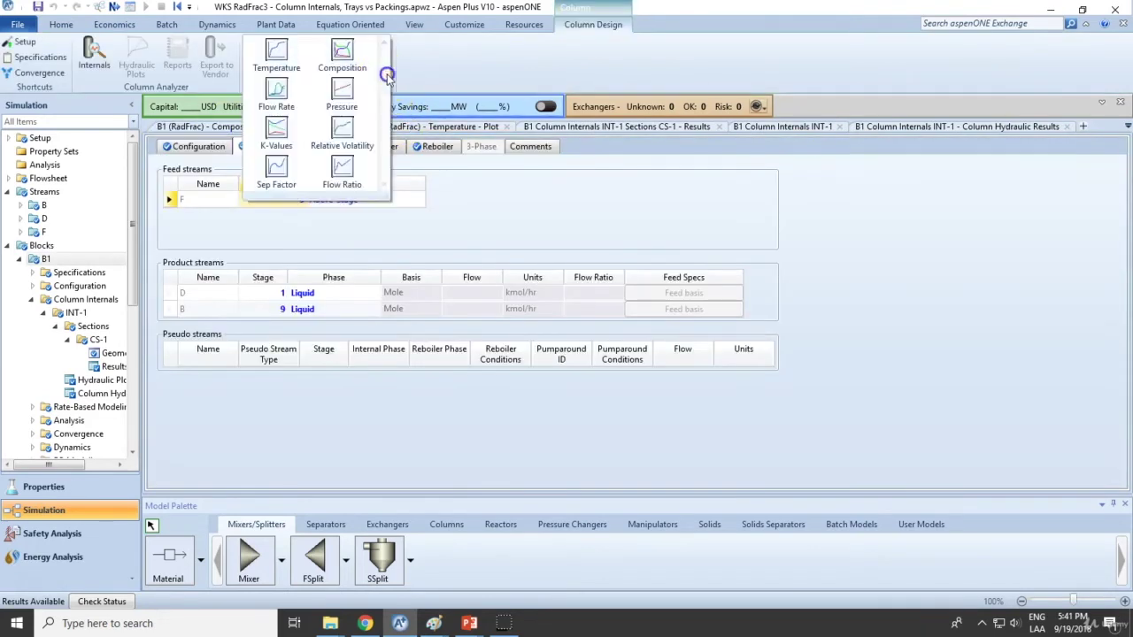
- Create B1's pressure profile plot, flat near 1.27 bar, and return to the B1 form
click(348, 99)
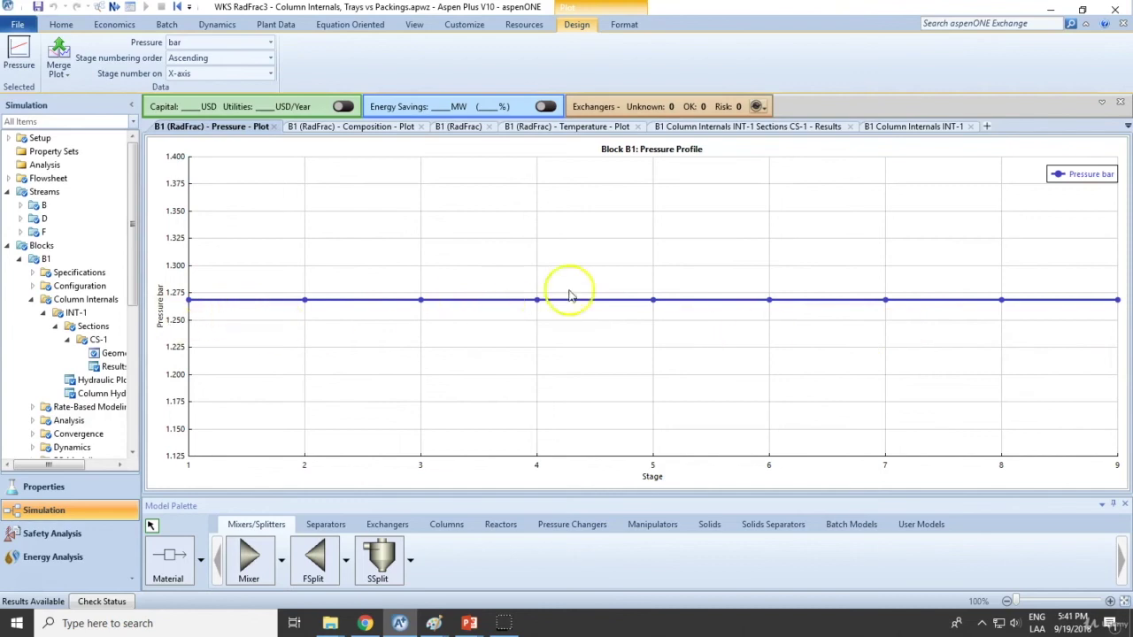
click(325, 128)
click(452, 131)
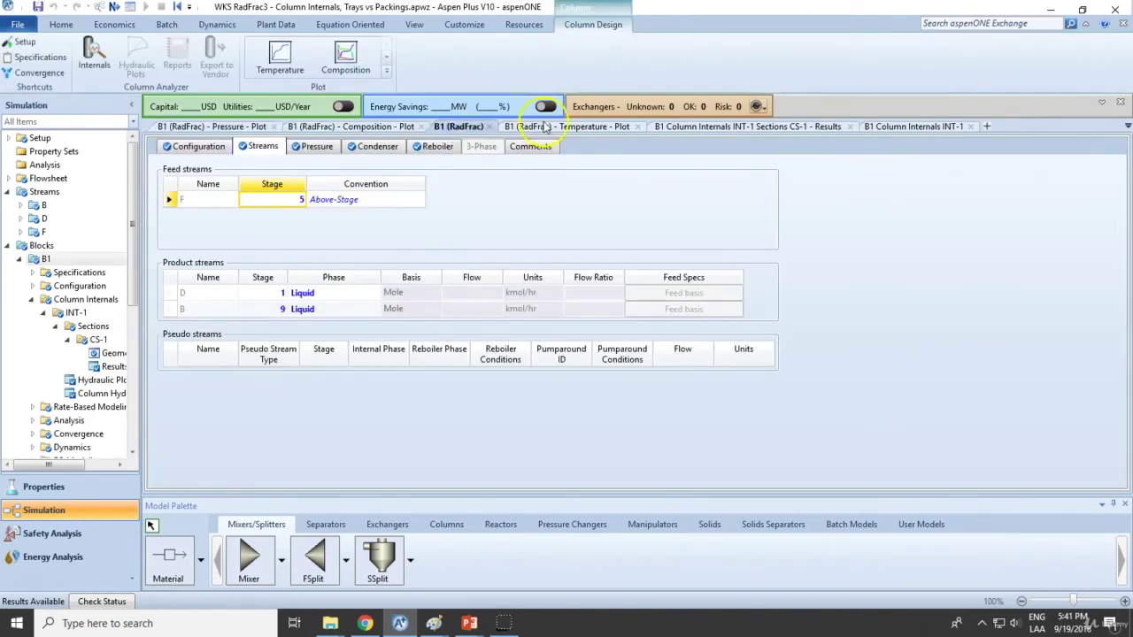
- Plot B1's relative volatility for all components, methanol versus water base
click(390, 75)
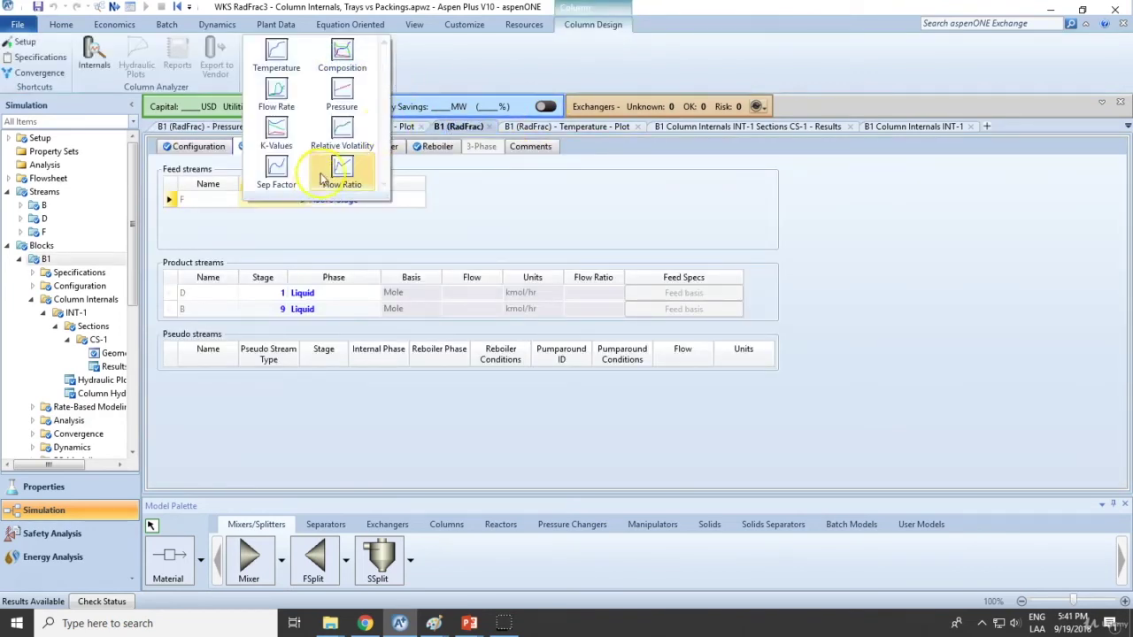
click(341, 134)
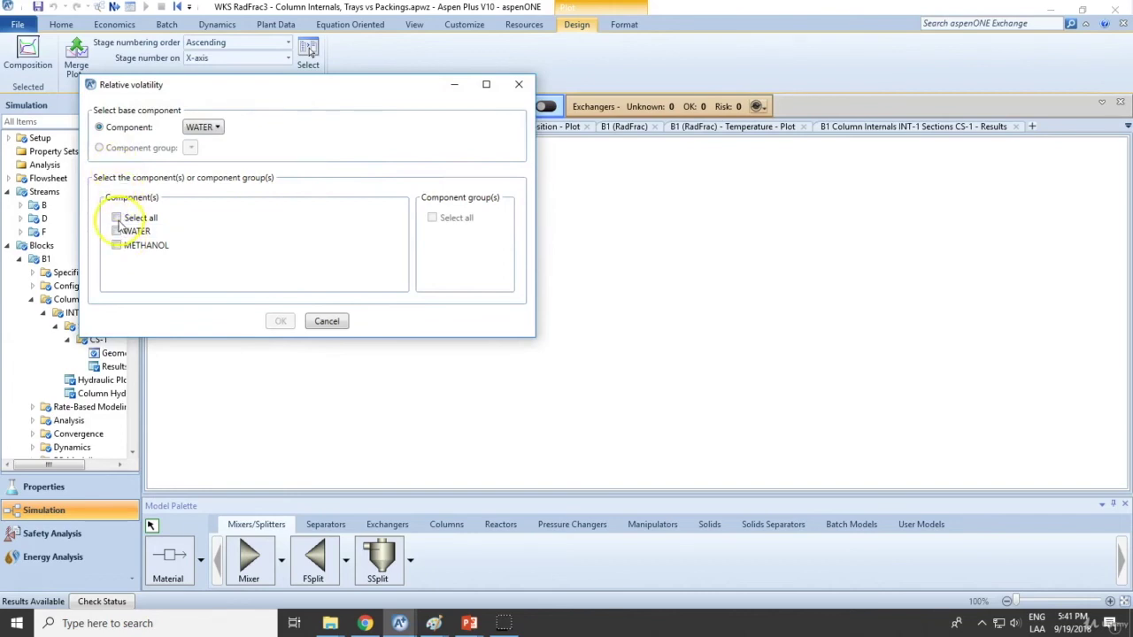
click(117, 218)
click(280, 320)
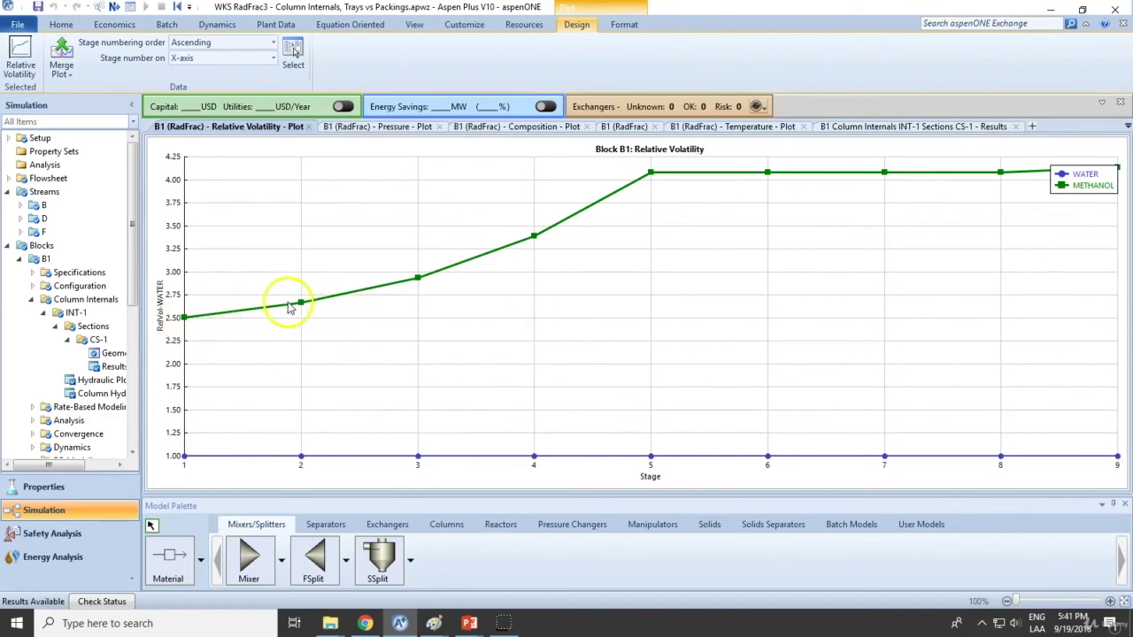
right_click(468, 390)
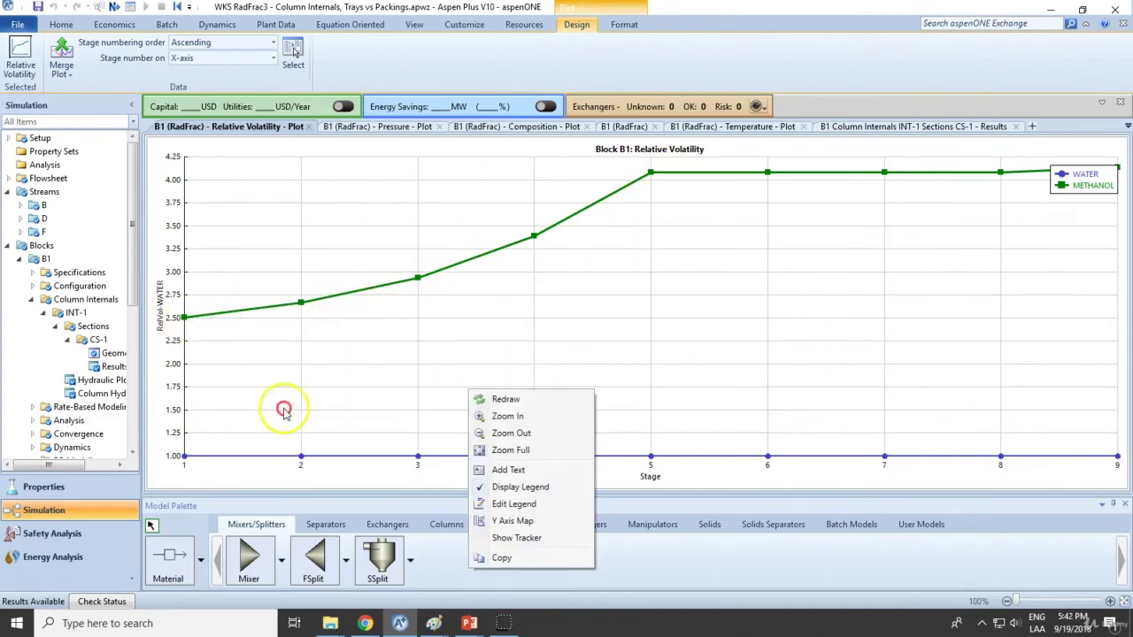
click(286, 409)
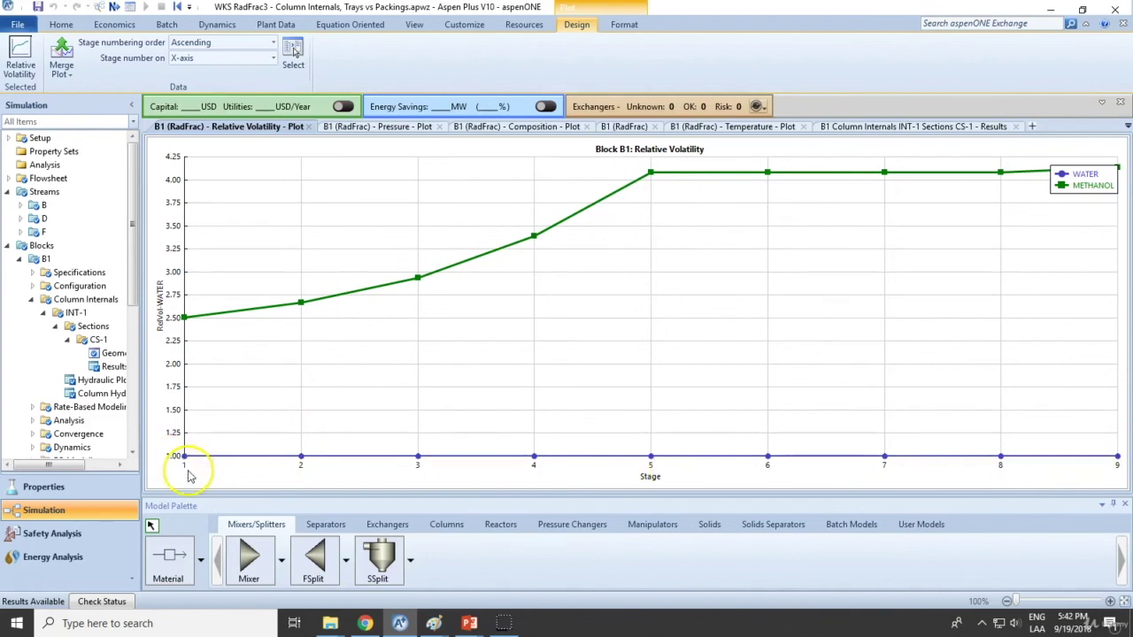
drag(319, 231, 788, 422)
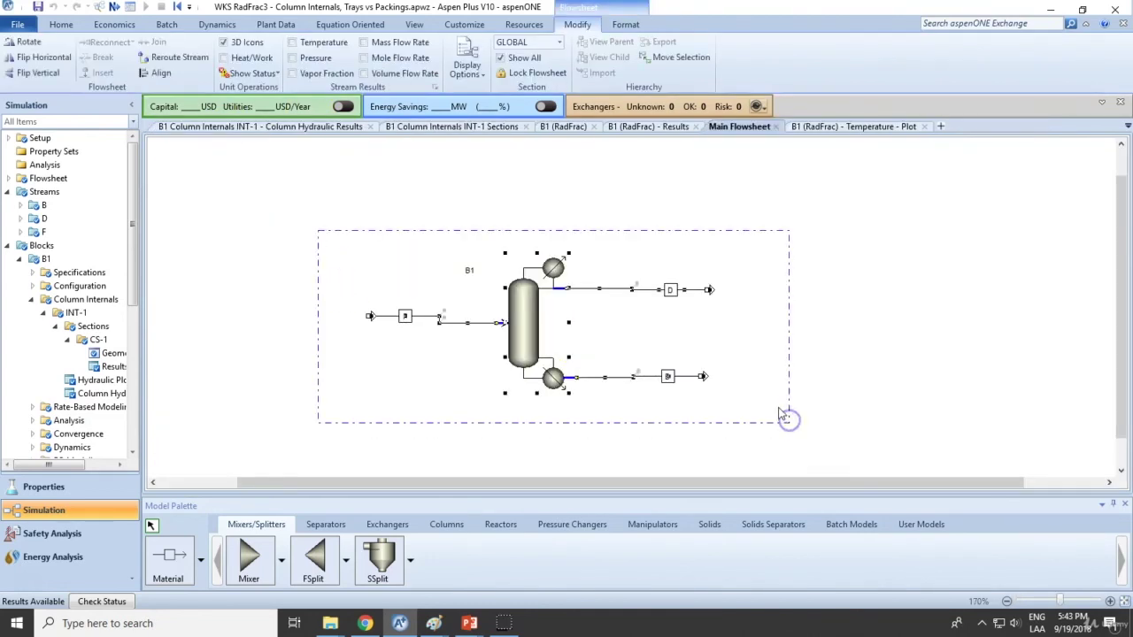
click(894, 332)
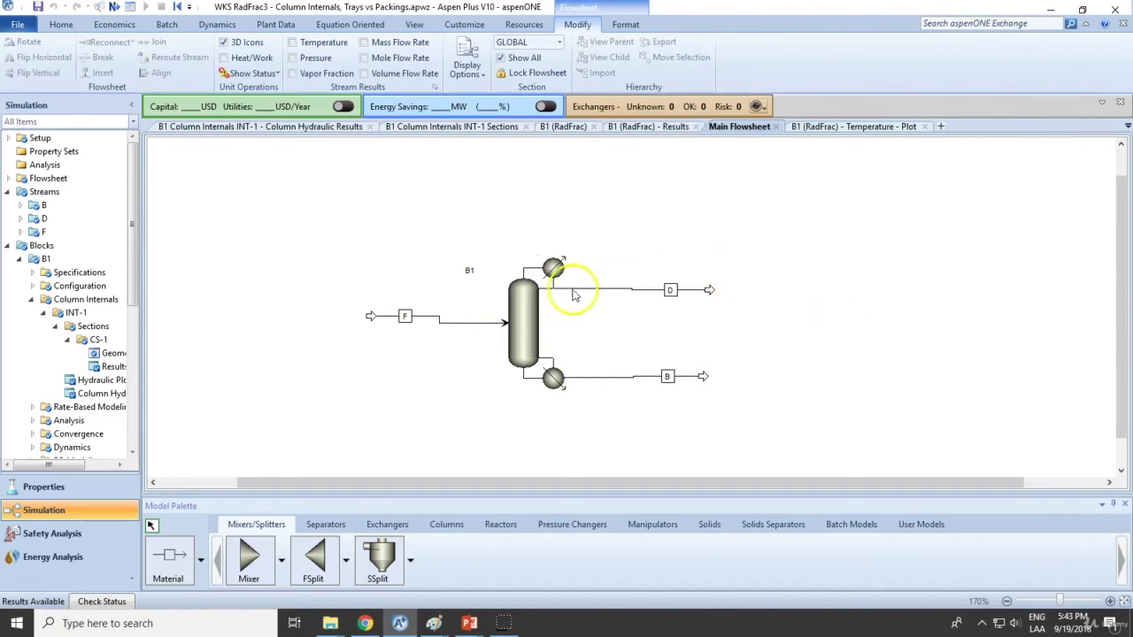
click(536, 310)
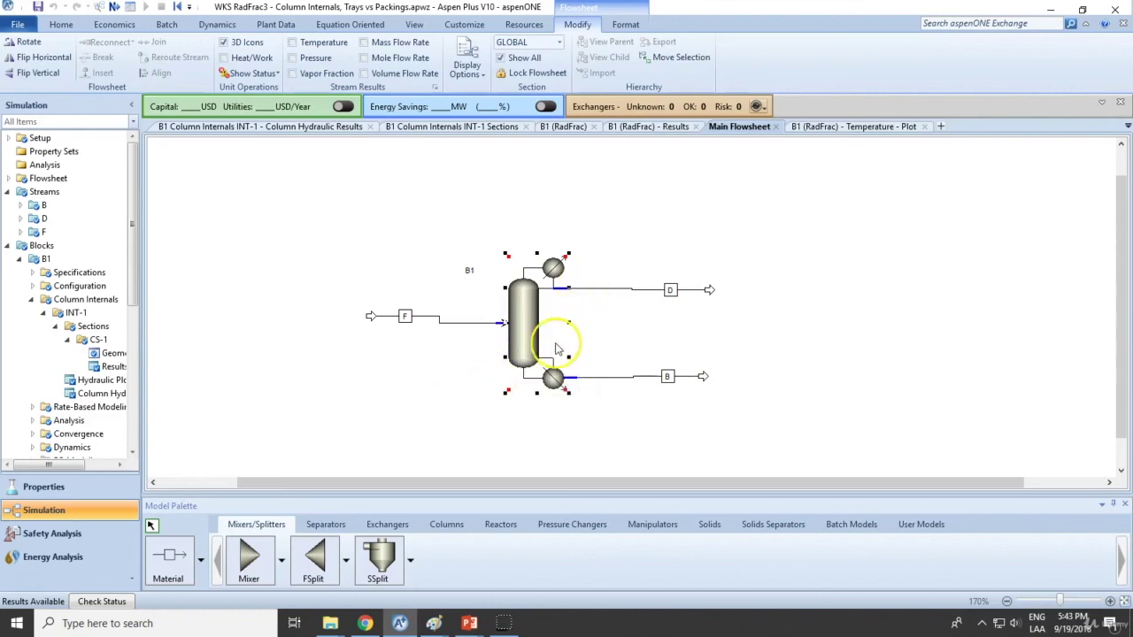
click(470, 444)
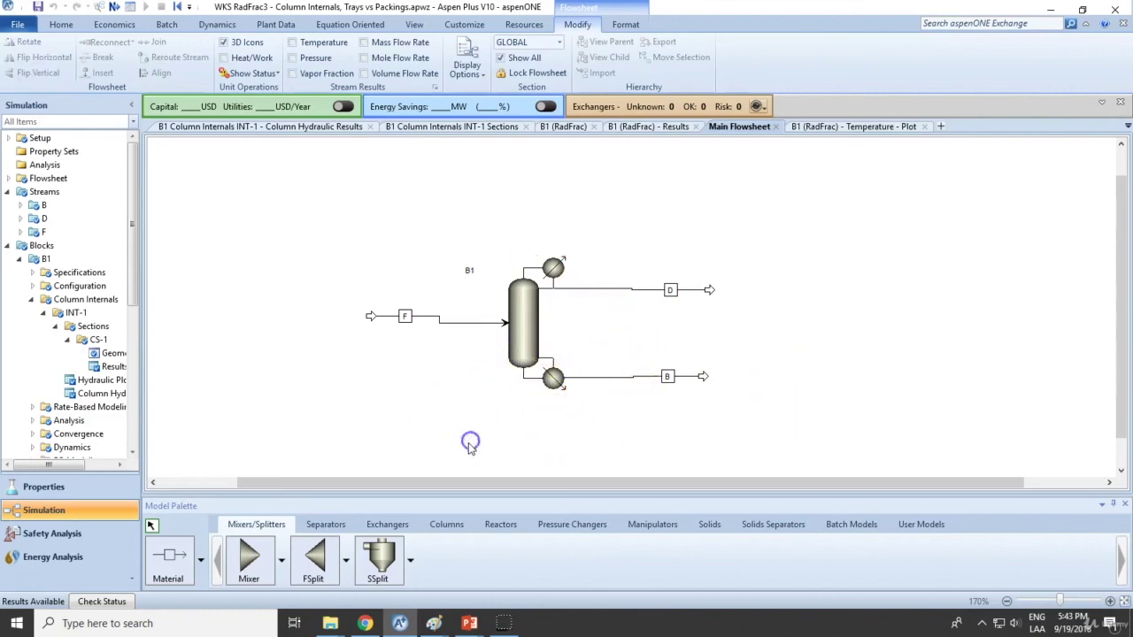